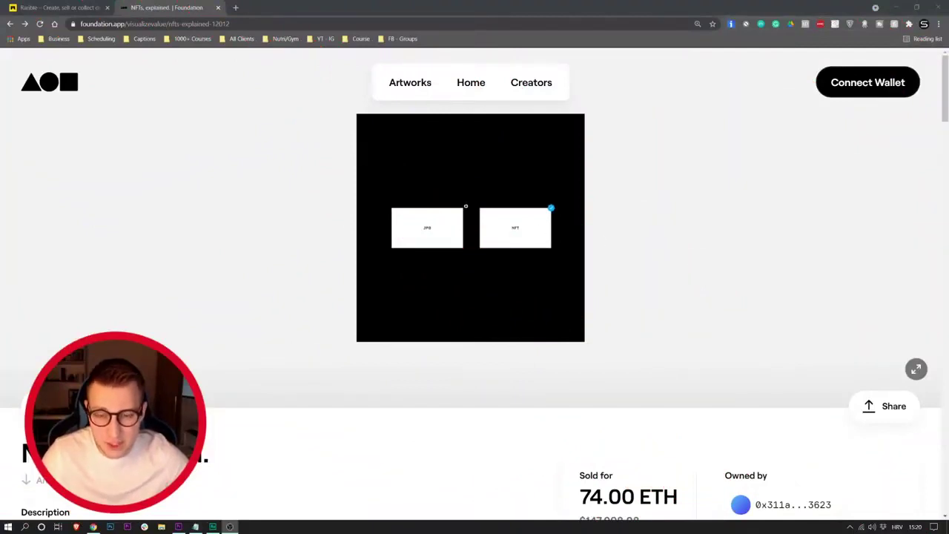
View the JPG-versus-NFT artwork full screen, then check its 74.00 ETH sale price and owner.
{"action": "left_click", "coordinate": [455, 215]}
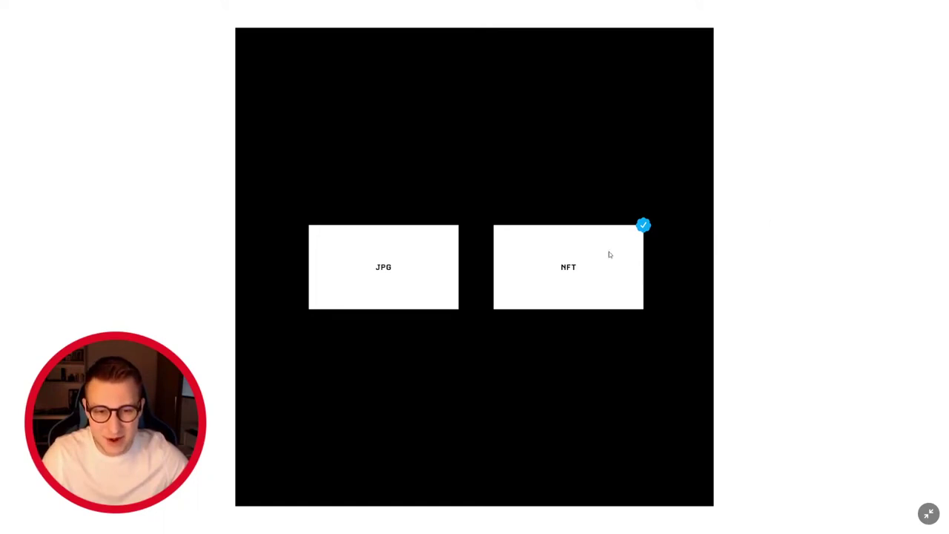
{"action": "left_click", "coordinate": [924, 514]}
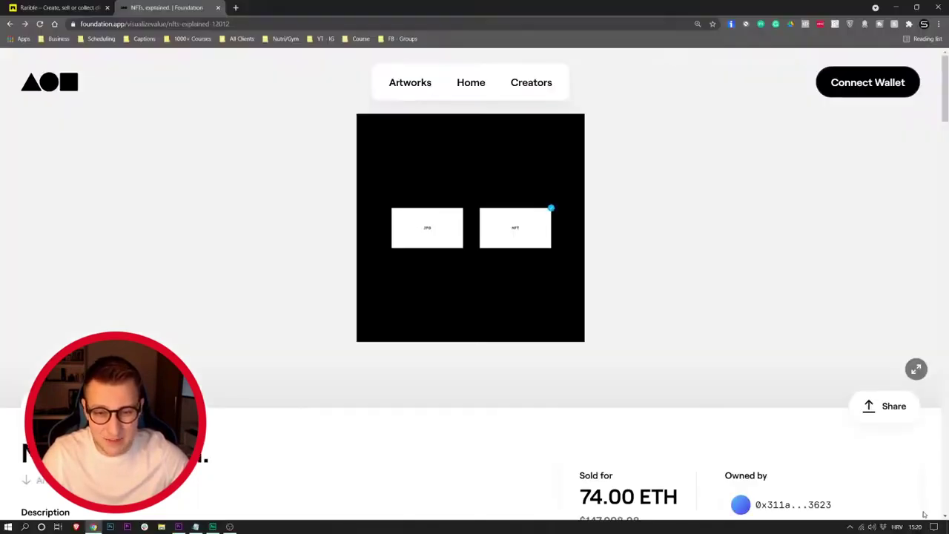
{"action": "scroll", "coordinate": [678, 335], "scroll_direction": "down", "scroll_amount": 2}
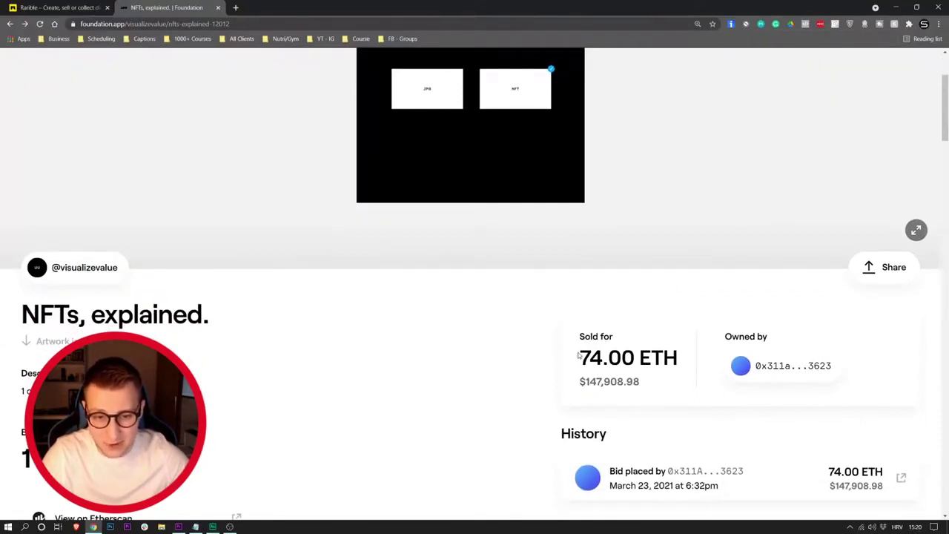
{"action": "left_click_drag", "start_coordinate": [579, 355], "coordinate": [730, 365]}
{"action": "left_click", "coordinate": [731, 365]}
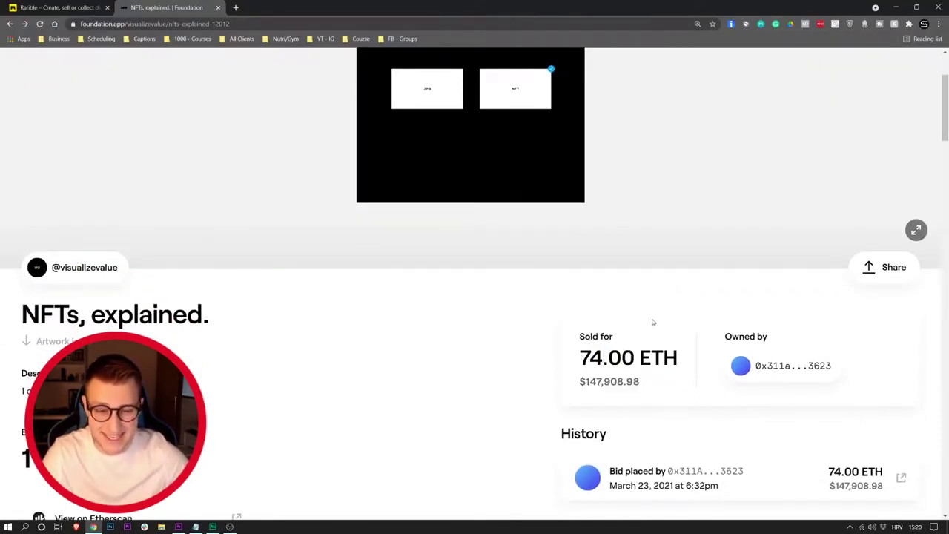
{"action": "scroll", "coordinate": [493, 299], "scroll_direction": "up", "scroll_amount": 2}
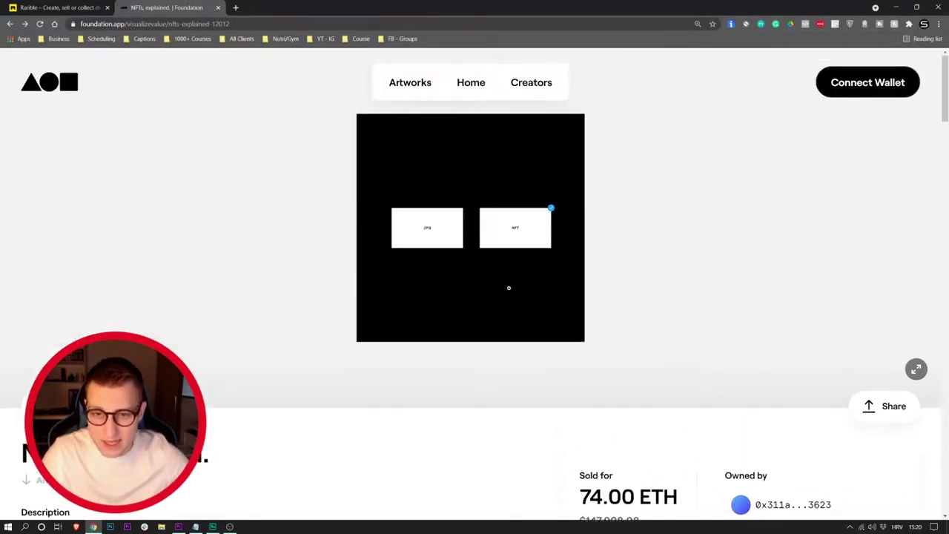
{"action": "left_click", "coordinate": [52, 86]}
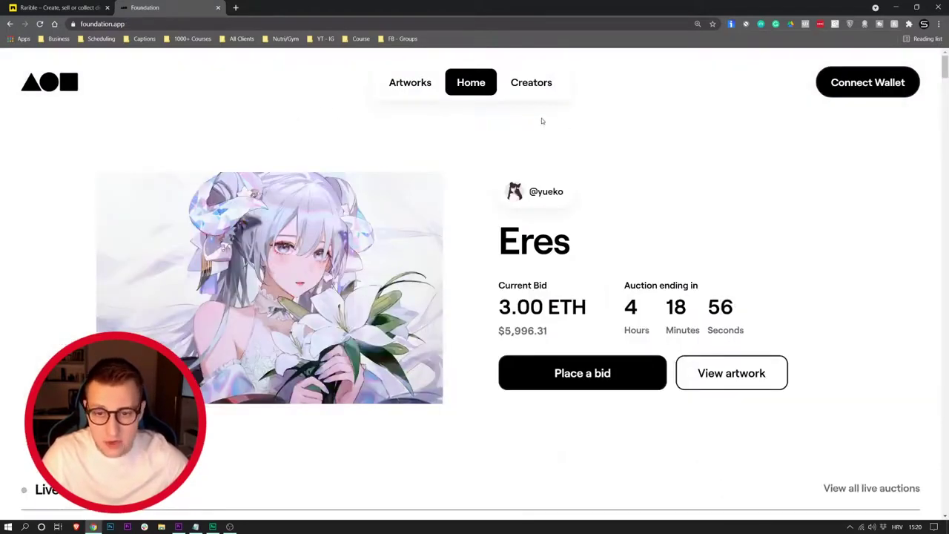
{"action": "scroll", "coordinate": [449, 132], "scroll_direction": "down", "scroll_amount": 6}
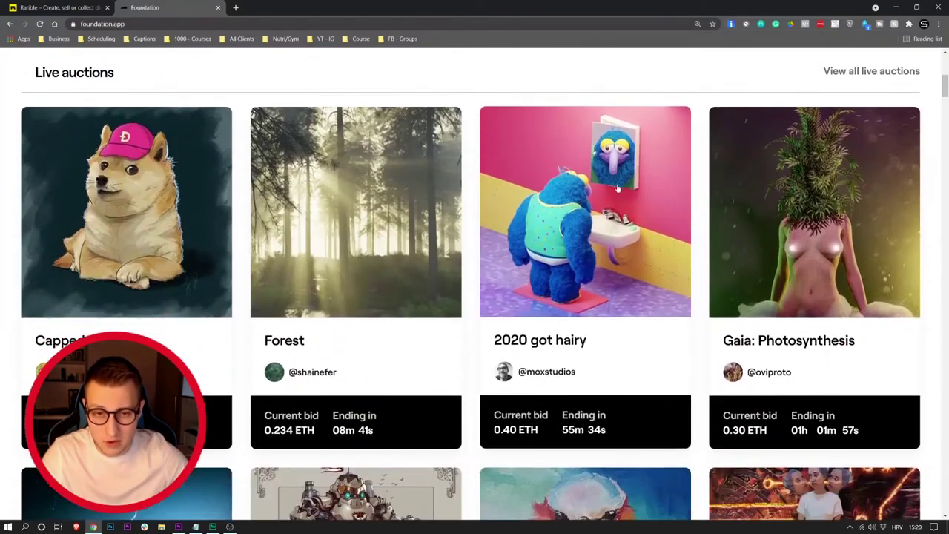
{"action": "scroll", "coordinate": [272, 146], "scroll_direction": "down", "scroll_amount": 3}
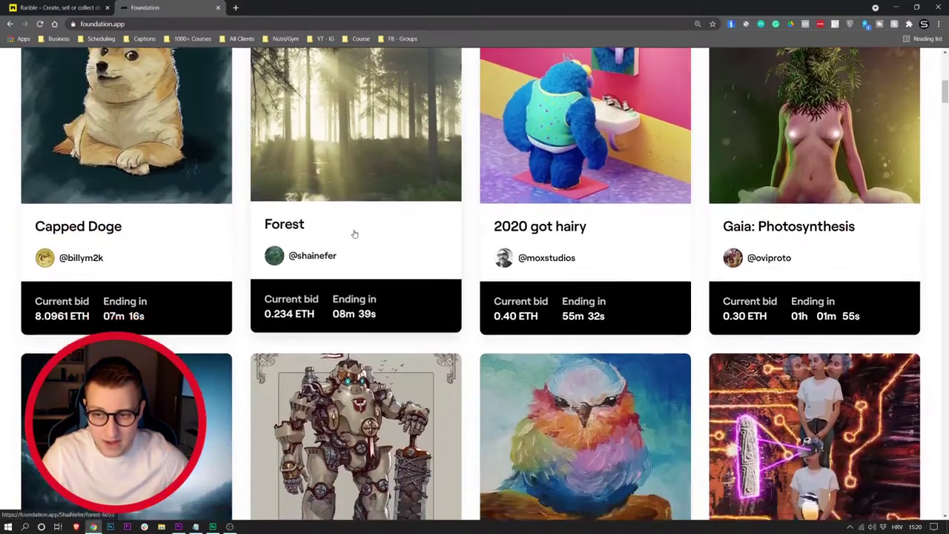
{"action": "scroll", "coordinate": [374, 225], "scroll_direction": "down", "scroll_amount": 2}
{"action": "scroll", "coordinate": [559, 262], "scroll_direction": "up", "scroll_amount": 4}
{"action": "scroll", "coordinate": [560, 262], "scroll_direction": "down", "scroll_amount": 6}
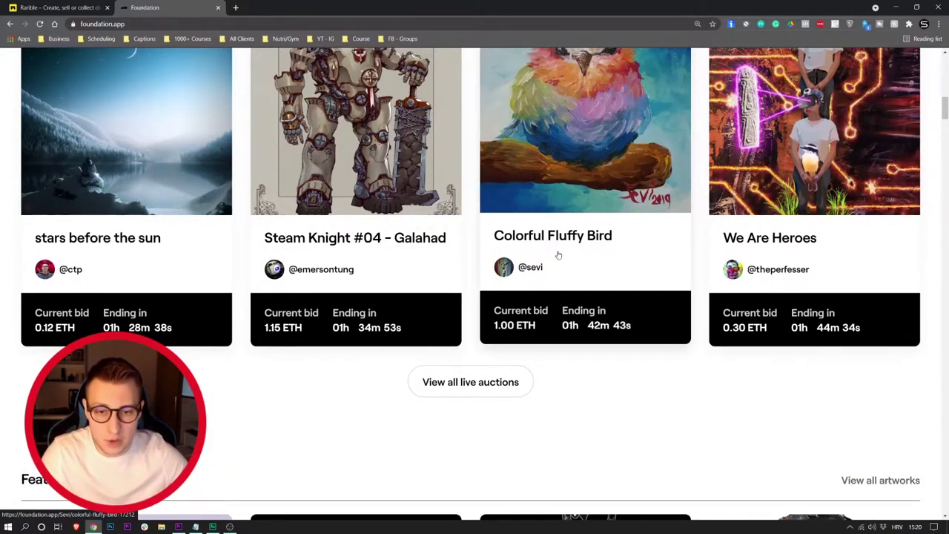
{"action": "scroll", "coordinate": [549, 260], "scroll_direction": "up", "scroll_amount": 1}
{"action": "scroll", "coordinate": [550, 259], "scroll_direction": "up", "scroll_amount": 8}
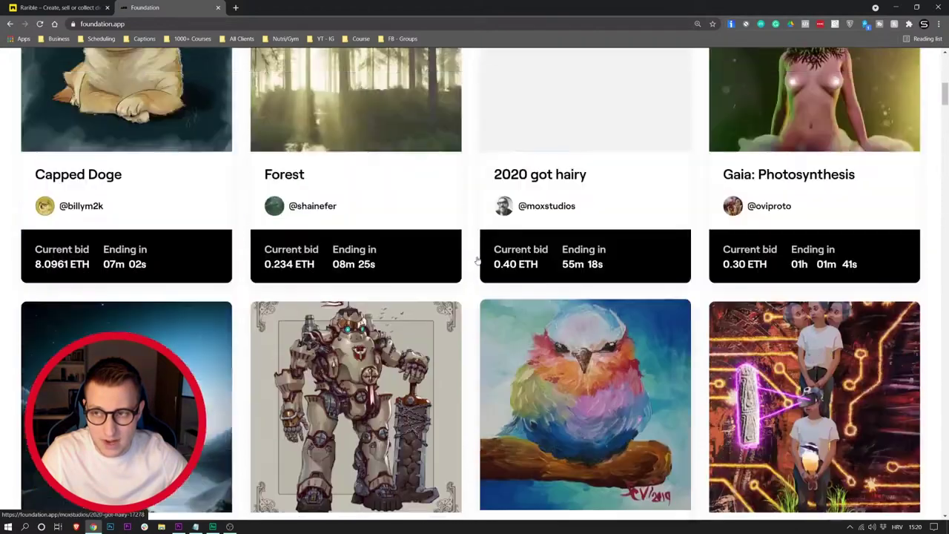
{"action": "scroll", "coordinate": [370, 186], "scroll_direction": "up", "scroll_amount": 1}
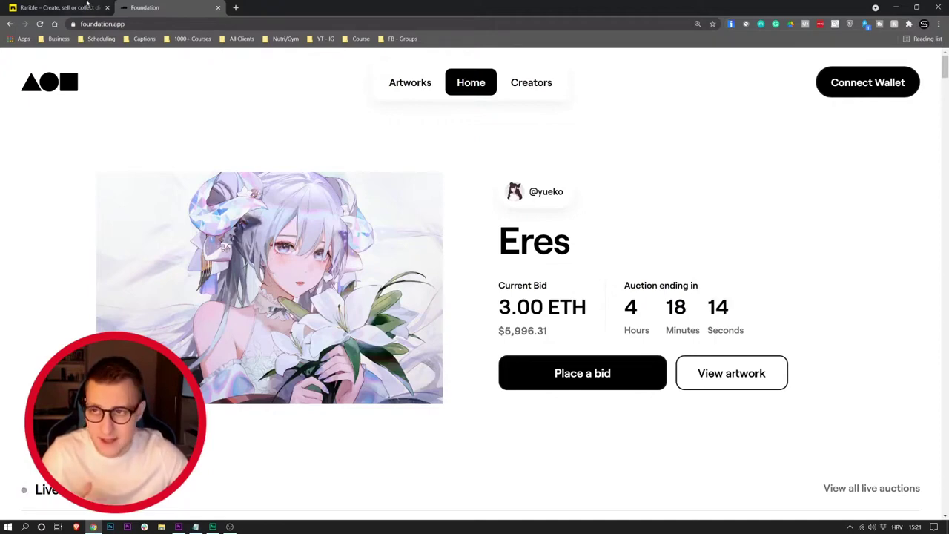
On Rarible, inspect the Skelly #19 Teal Script listing's 2.999 ETH price, then go back.
{"action": "left_click", "coordinate": [86, 6]}
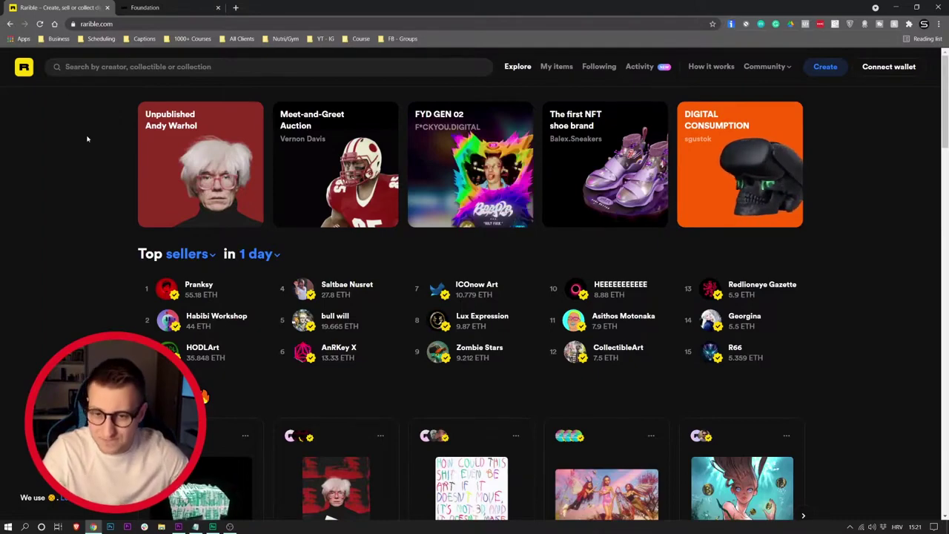
{"action": "scroll", "coordinate": [61, 153], "scroll_direction": "down", "scroll_amount": 3}
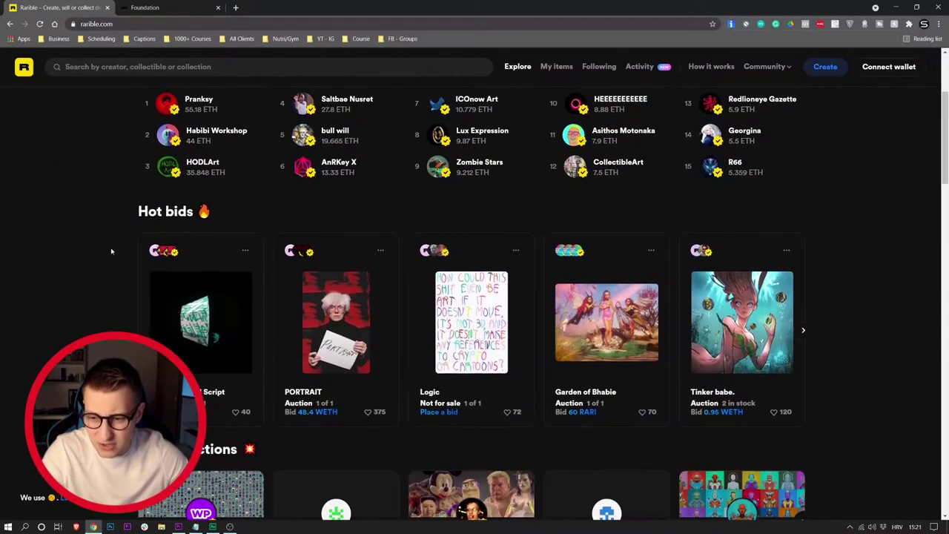
{"action": "scroll", "coordinate": [185, 268], "scroll_direction": "down", "scroll_amount": 1}
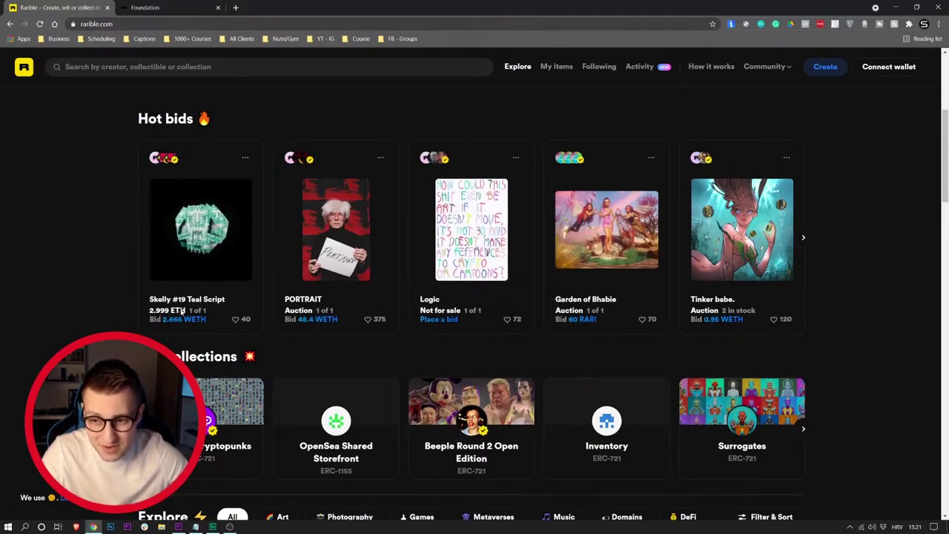
{"action": "left_click", "coordinate": [187, 267]}
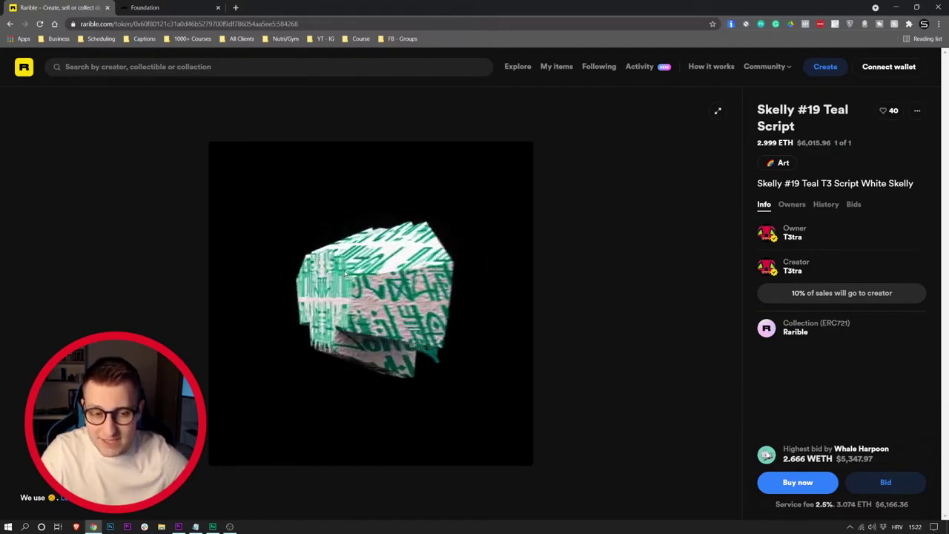
{"action": "left_click_drag", "start_coordinate": [797, 142], "coordinate": [820, 143]}
{"action": "left_click", "coordinate": [820, 142]}
{"action": "key", "text": "alt+Left"}
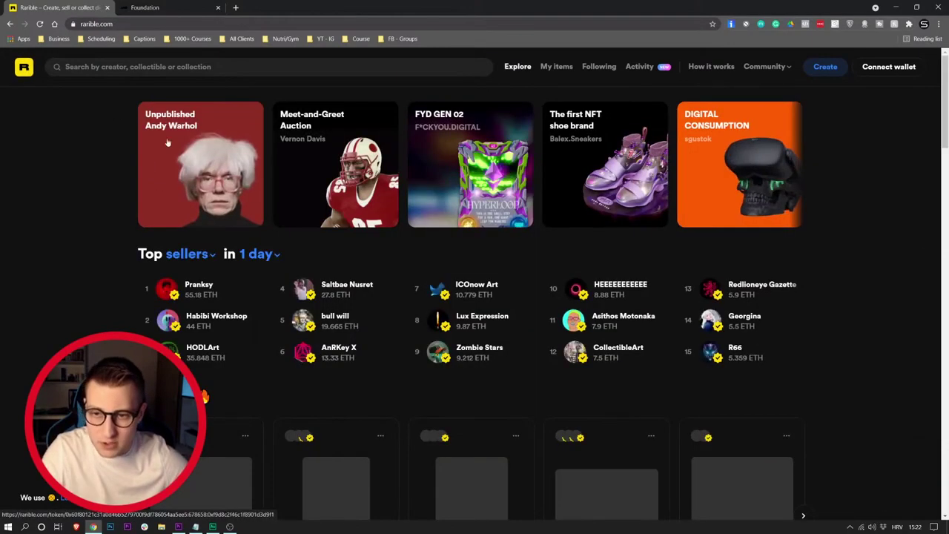
Search Rarible for 'instagram' and open the 'What is Crypto?' NFT priced at 0.006 ETH.
{"action": "left_click", "coordinate": [202, 67]}
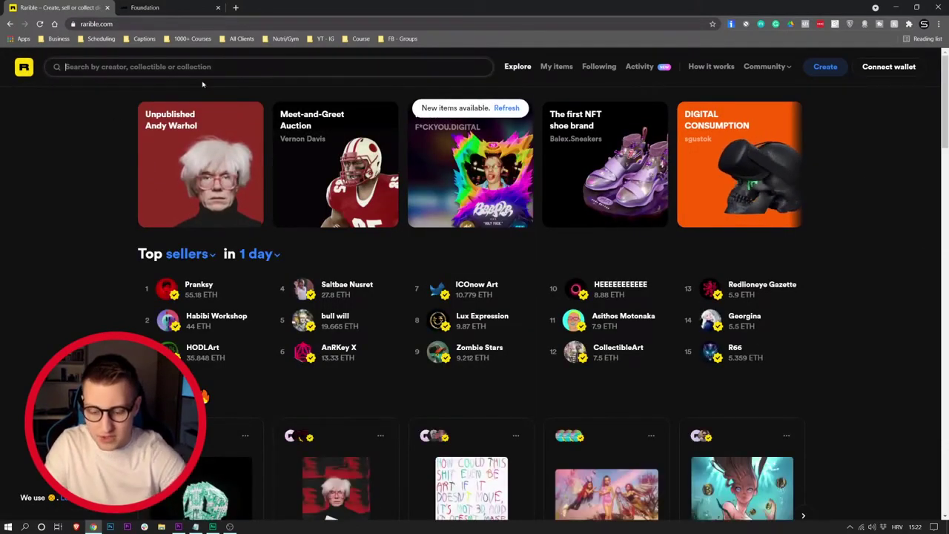
{"action": "type", "text": "instagram"}
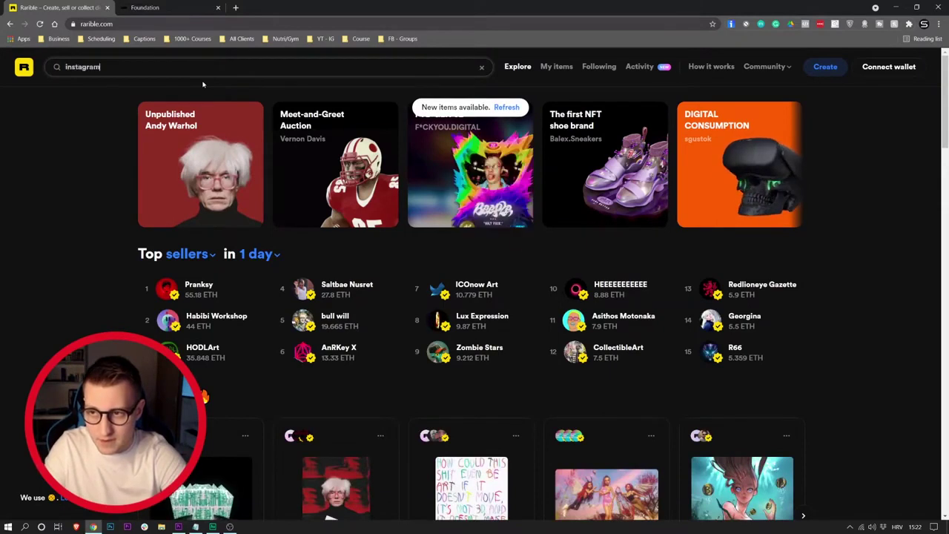
{"action": "key", "text": "Return"}
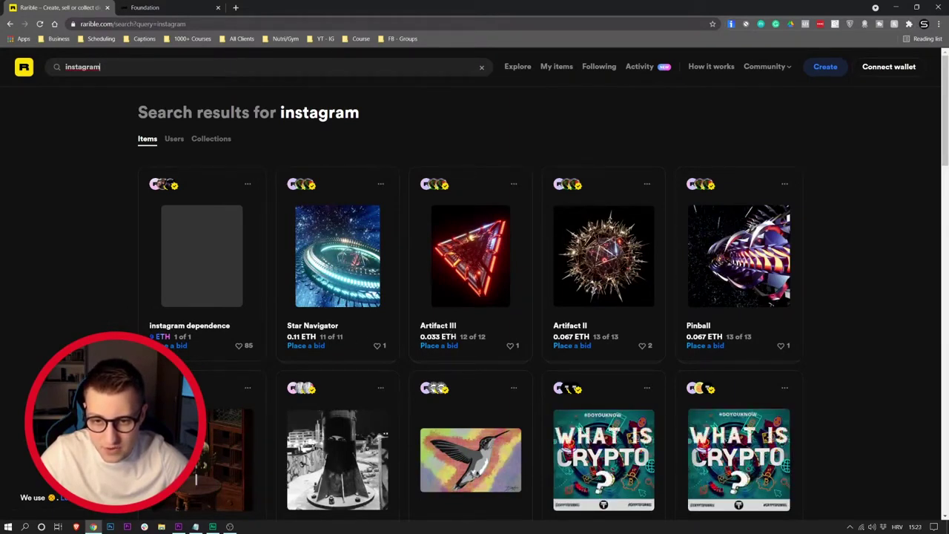
{"action": "scroll", "coordinate": [621, 346], "scroll_direction": "down", "scroll_amount": 2}
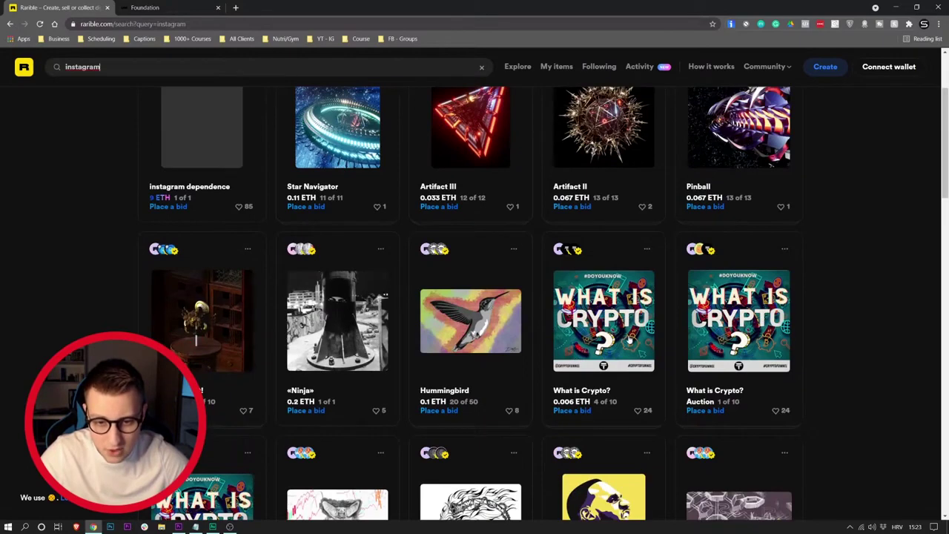
{"action": "left_click", "coordinate": [628, 339]}
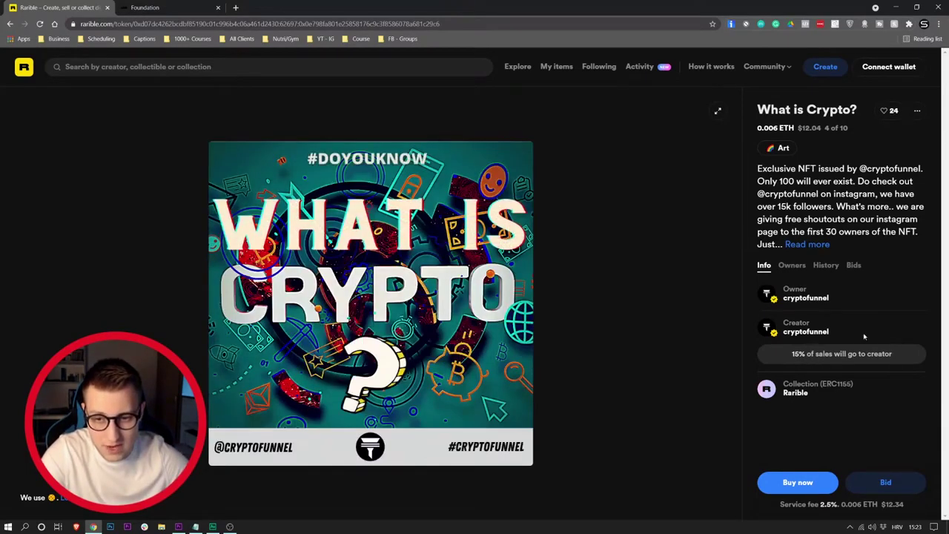
Highlight the item's 15% creator royalty, then return to the Rarible homepage.
{"action": "double_click", "coordinate": [798, 353]}
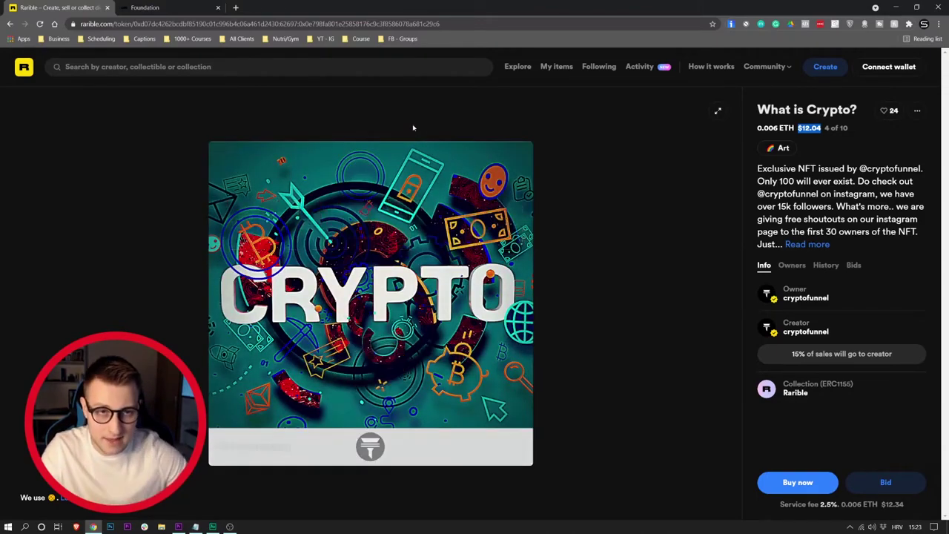
{"action": "left_click", "coordinate": [25, 69]}
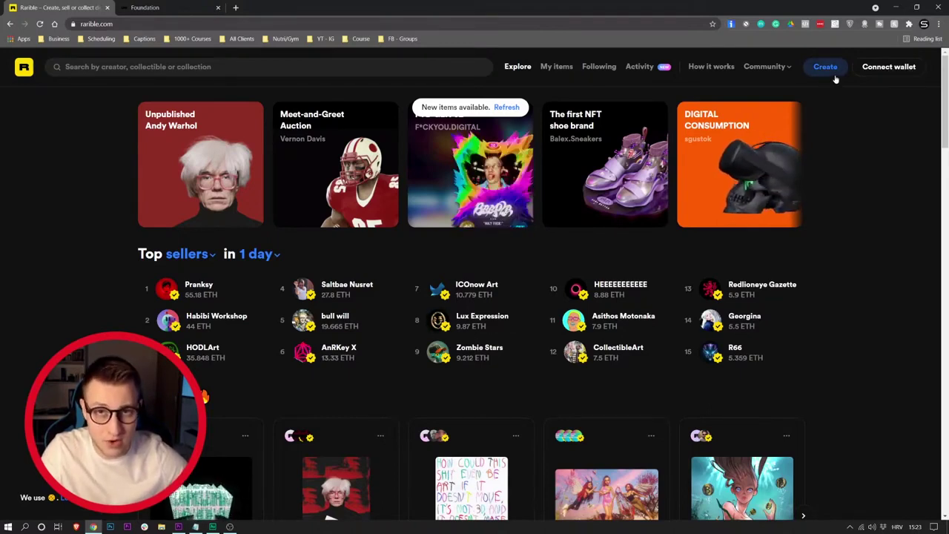
Start a new collectible from Create and choose the Single option.
{"action": "left_click", "coordinate": [822, 68]}
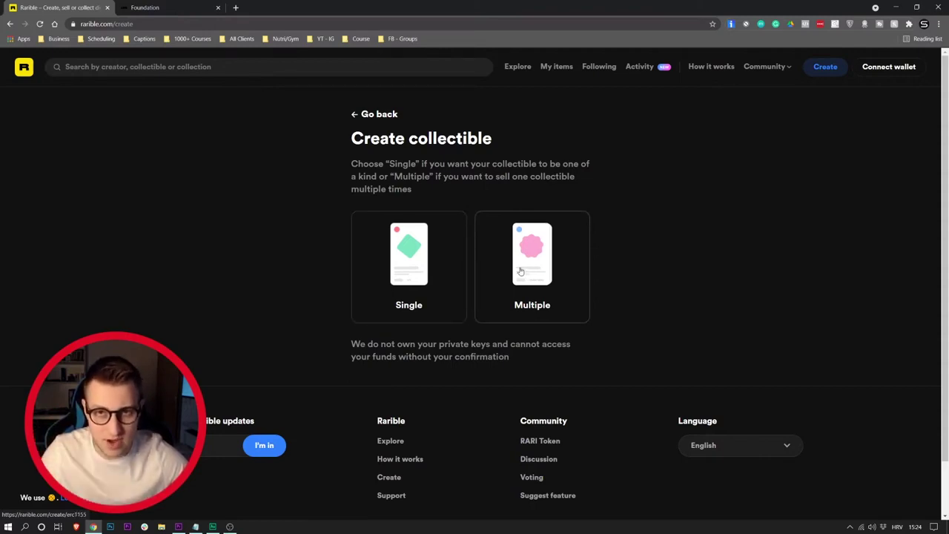
{"action": "left_click", "coordinate": [398, 277]}
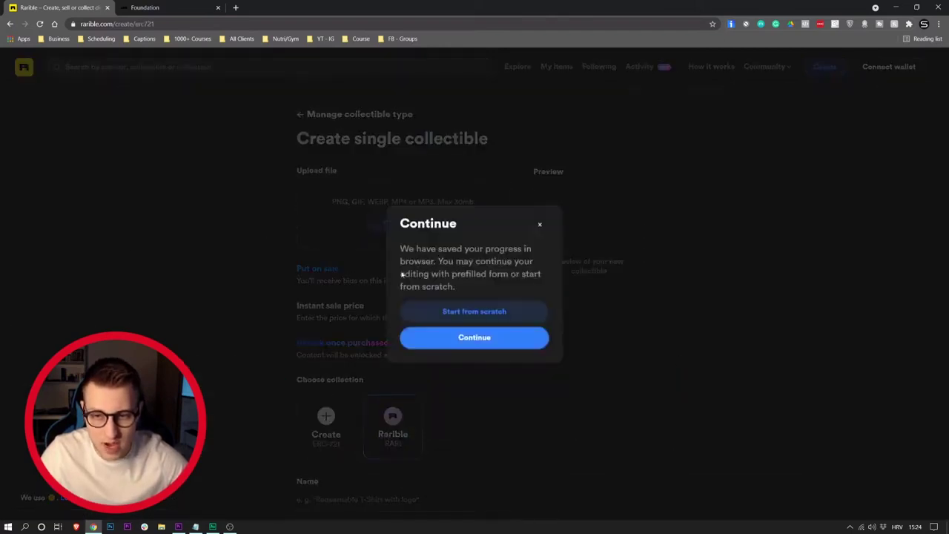
Close the Continue prompt and scroll the empty form down to Connect wallet and back.
{"action": "left_click", "coordinate": [538, 225]}
{"action": "scroll", "coordinate": [260, 176], "scroll_direction": "down", "scroll_amount": 1}
{"action": "scroll", "coordinate": [260, 176], "scroll_direction": "up", "scroll_amount": 1}
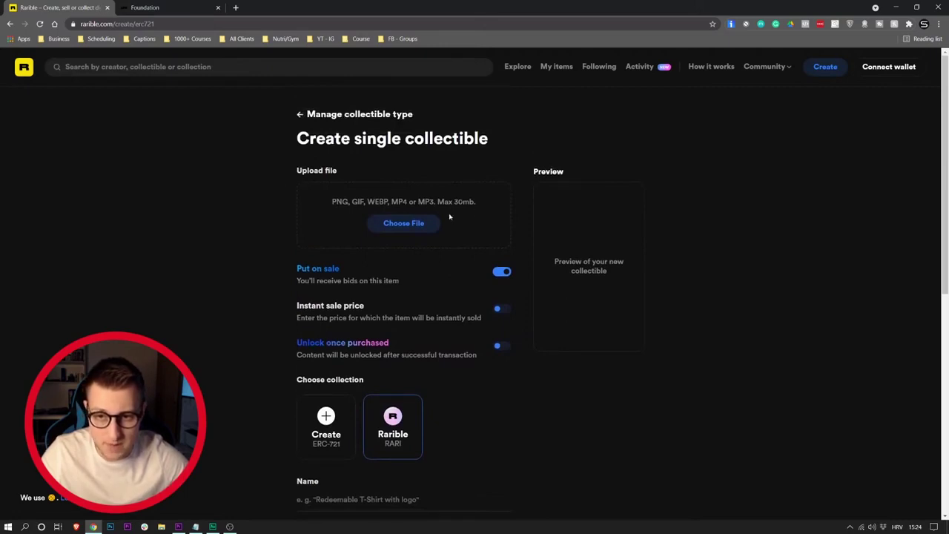
{"action": "scroll", "coordinate": [288, 229], "scroll_direction": "down", "scroll_amount": 1}
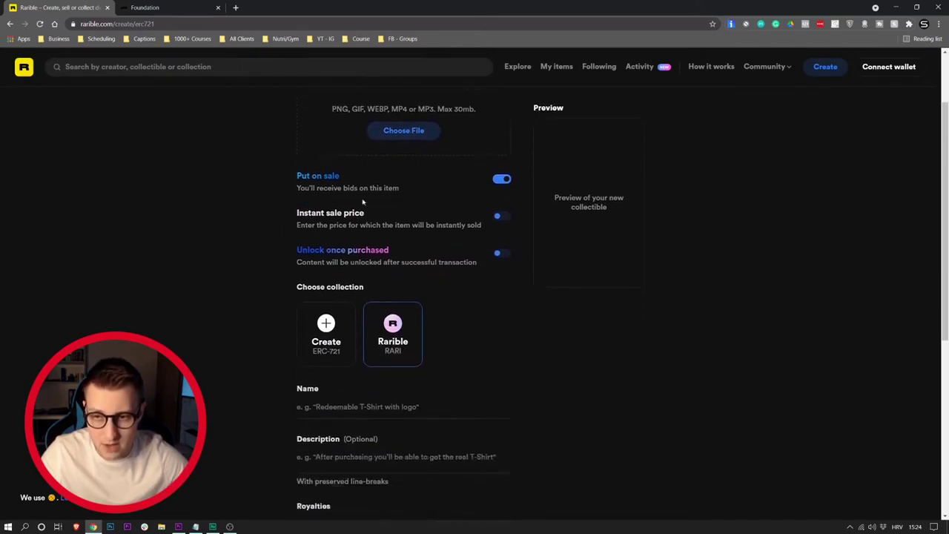
{"action": "scroll", "coordinate": [288, 229], "scroll_direction": "up", "scroll_amount": 1}
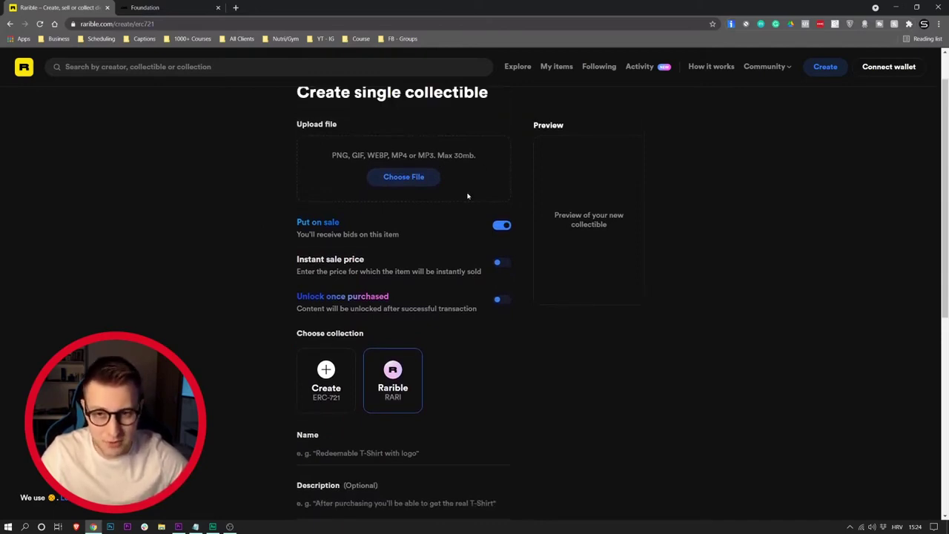
{"action": "scroll", "coordinate": [321, 244], "scroll_direction": "down", "scroll_amount": 1}
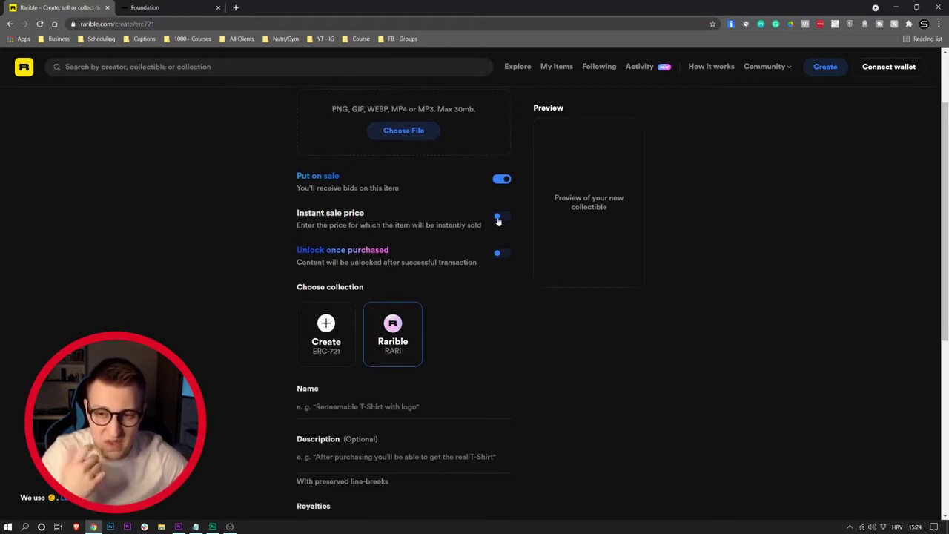
{"action": "scroll", "coordinate": [497, 223], "scroll_direction": "down", "scroll_amount": 2}
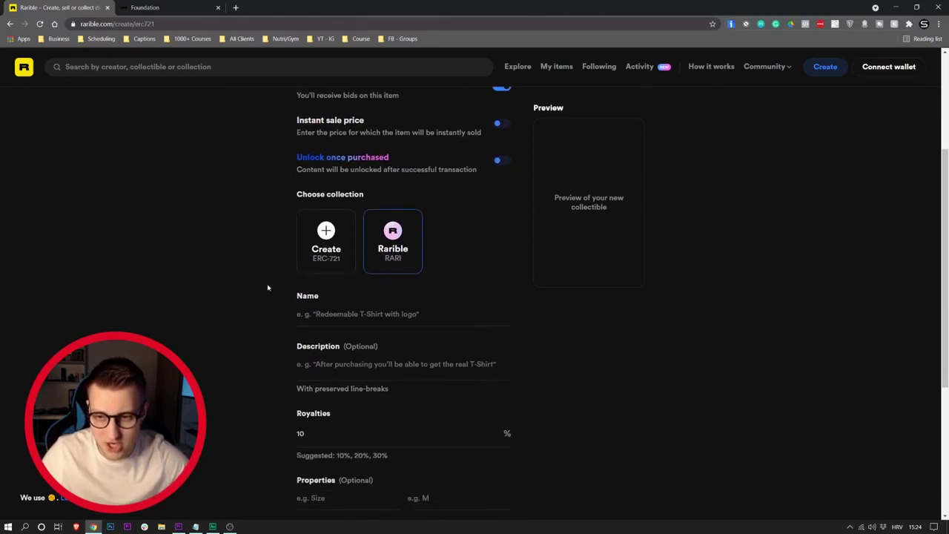
{"action": "scroll", "coordinate": [267, 287], "scroll_direction": "down", "scroll_amount": 2}
{"action": "scroll", "coordinate": [364, 292], "scroll_direction": "down", "scroll_amount": 1}
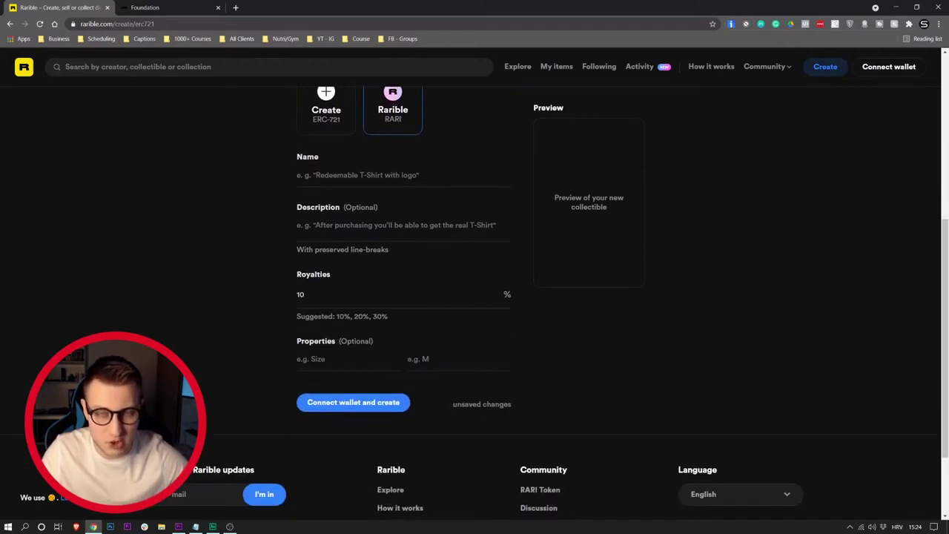
{"action": "scroll", "coordinate": [289, 326], "scroll_direction": "down", "scroll_amount": 1}
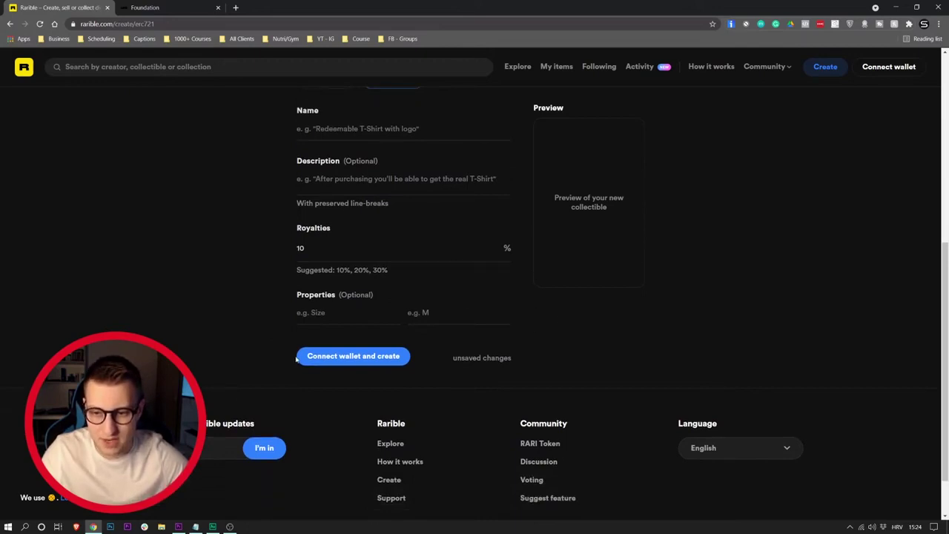
{"action": "scroll", "coordinate": [289, 324], "scroll_direction": "up", "scroll_amount": 8}
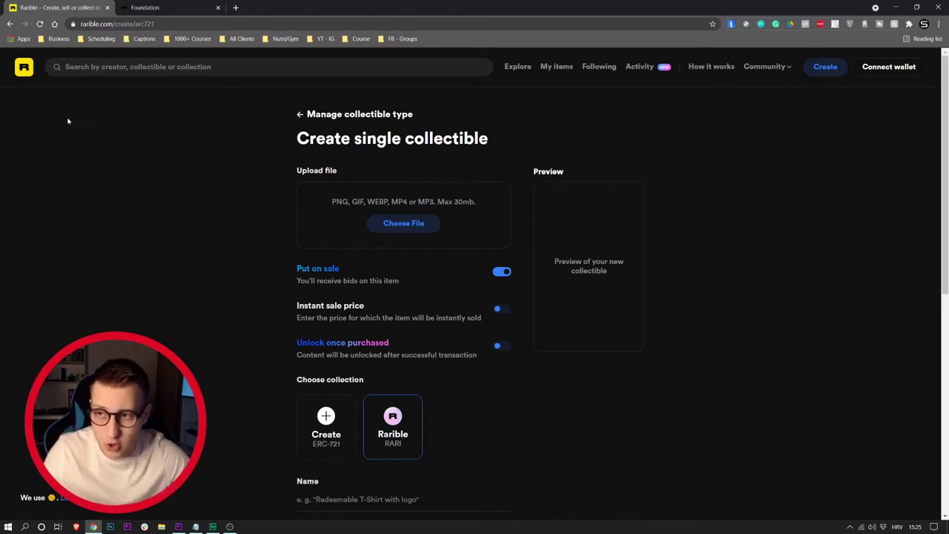
Go back to the Explore page and browse down to Hot bids and back up.
{"action": "key", "text": "alt+Left"}
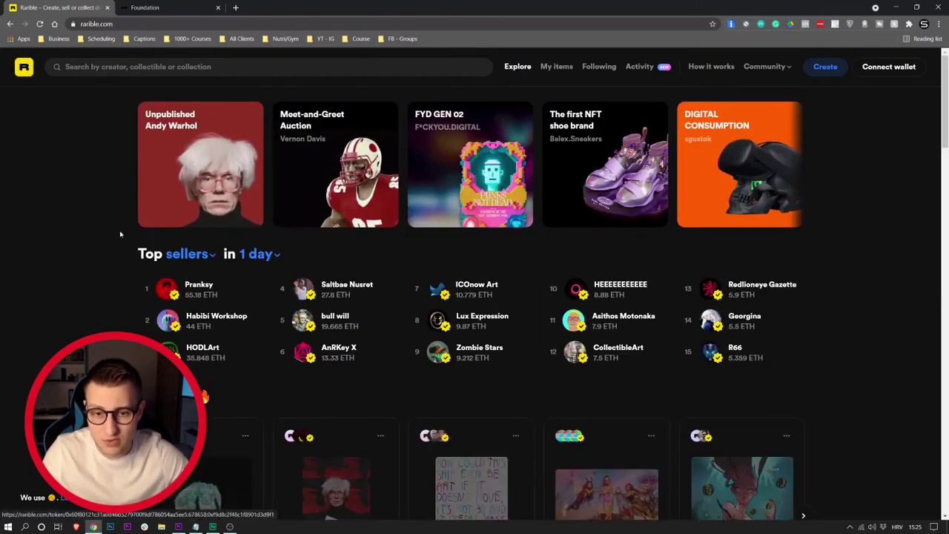
{"action": "scroll", "coordinate": [81, 226], "scroll_direction": "down", "scroll_amount": 1}
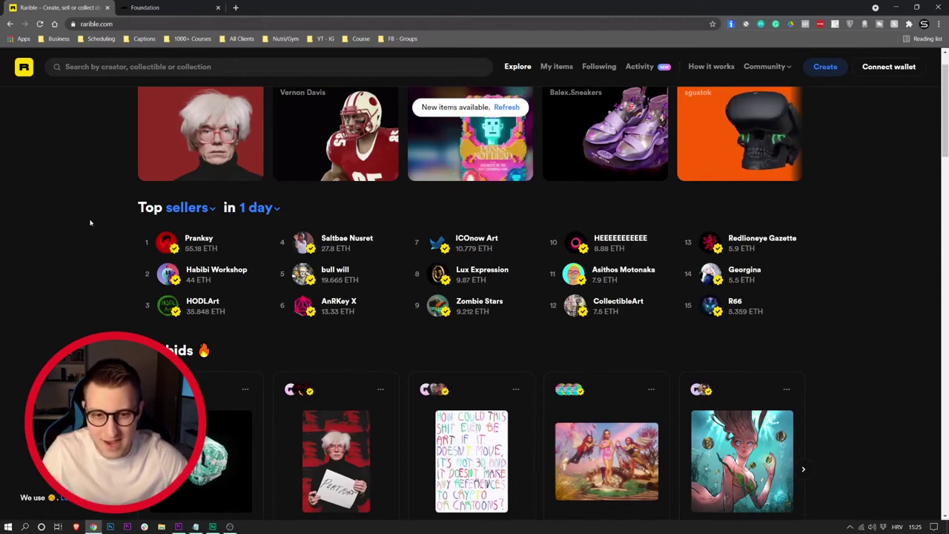
{"action": "scroll", "coordinate": [95, 218], "scroll_direction": "down", "scroll_amount": 2}
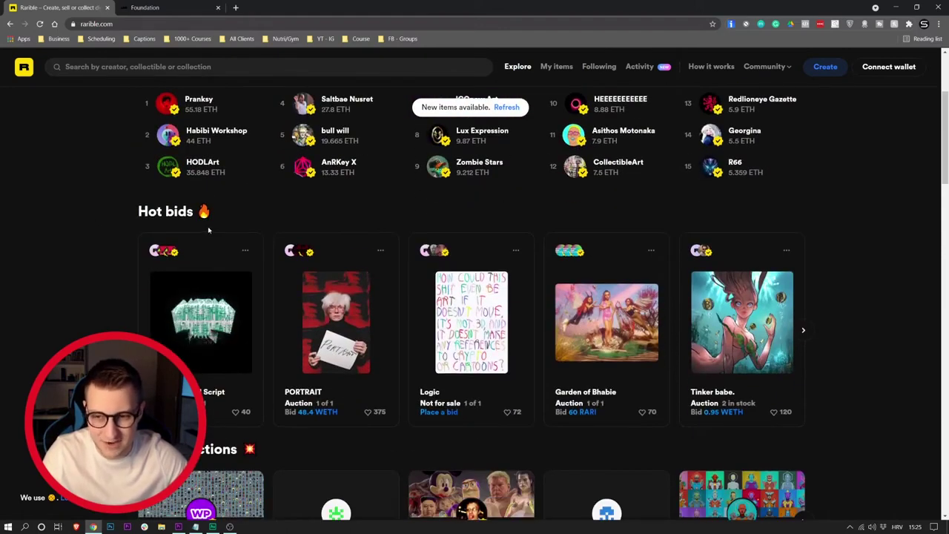
{"action": "scroll", "coordinate": [199, 227], "scroll_direction": "up", "scroll_amount": 3}
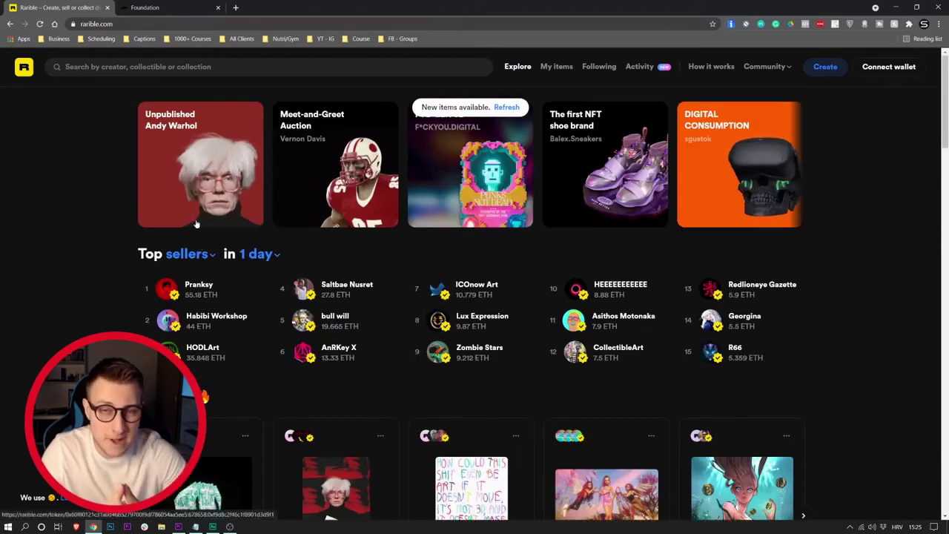